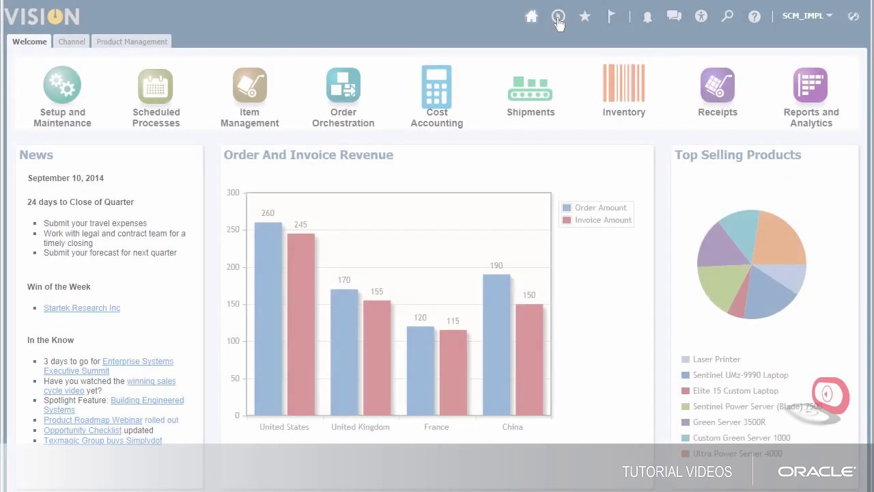
Step: Open the Manage Orchestration Process Definitions task from Setup and Maintenance
click(558, 16)
click(462, 236)
text(Manage Orchestration Process Definitions)
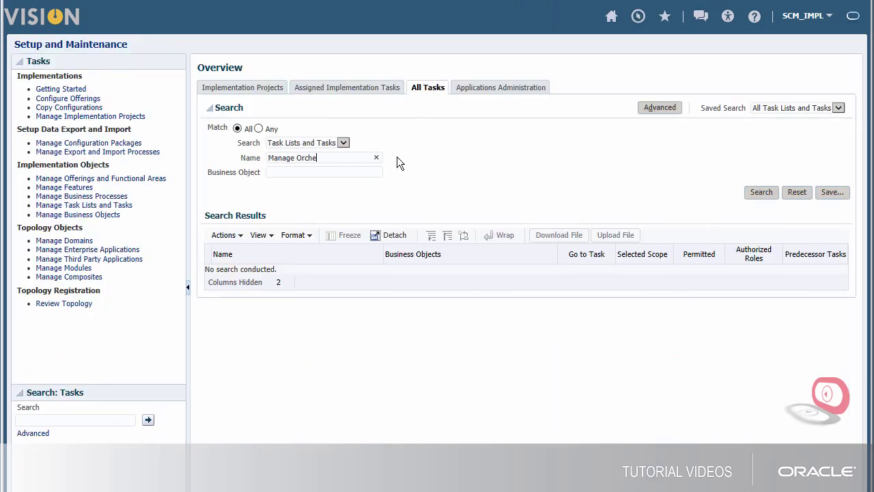
click(761, 192)
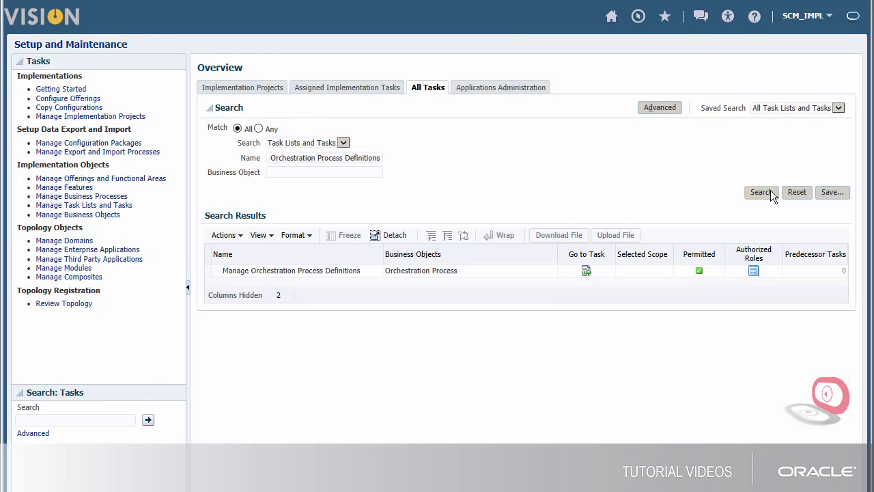
click(586, 271)
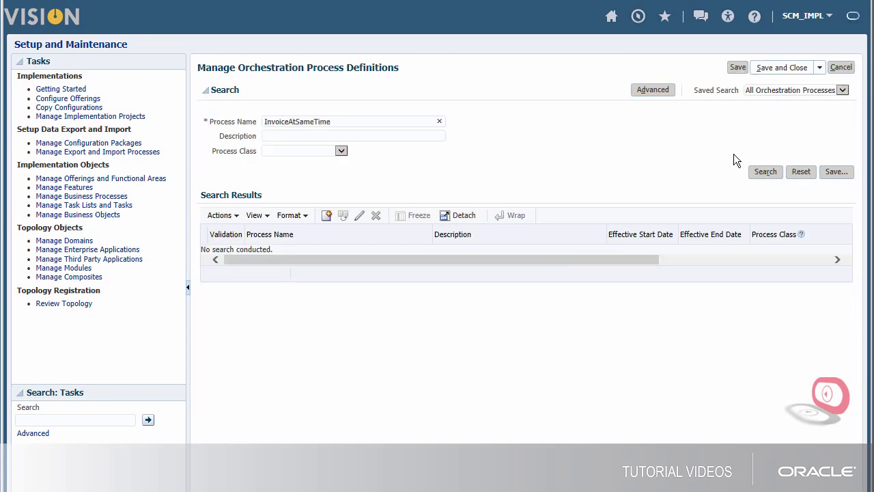
Step: Edit InvoiceAtSameTime and open the Pause step's Start After Condition rules
click(765, 172)
click(359, 216)
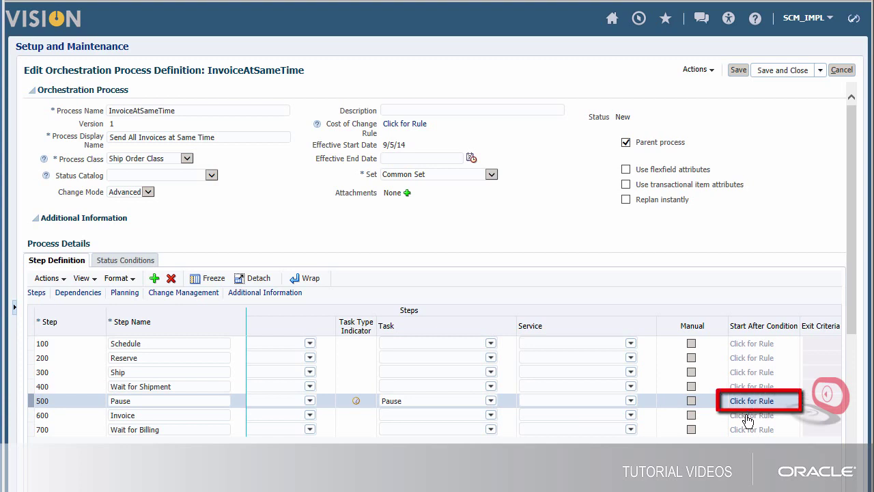
click(751, 401)
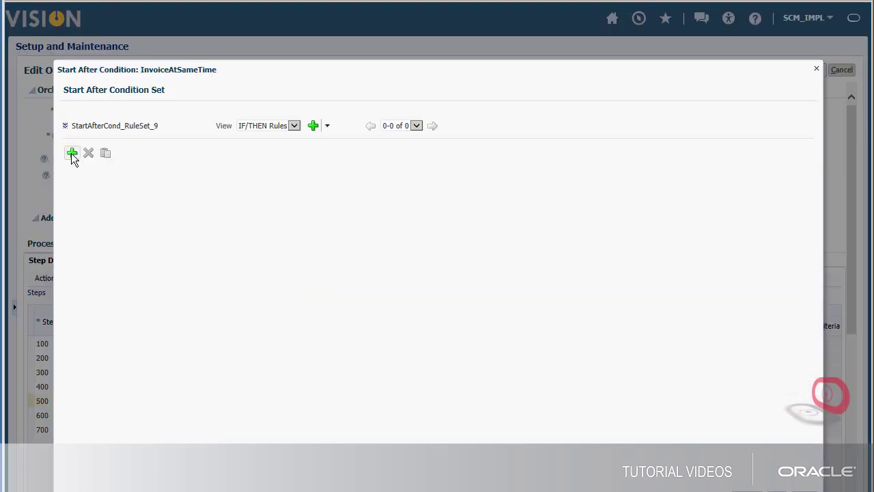
Step: Add a new rule and rename it from Rule 1 to Default Rule
click(37, 125)
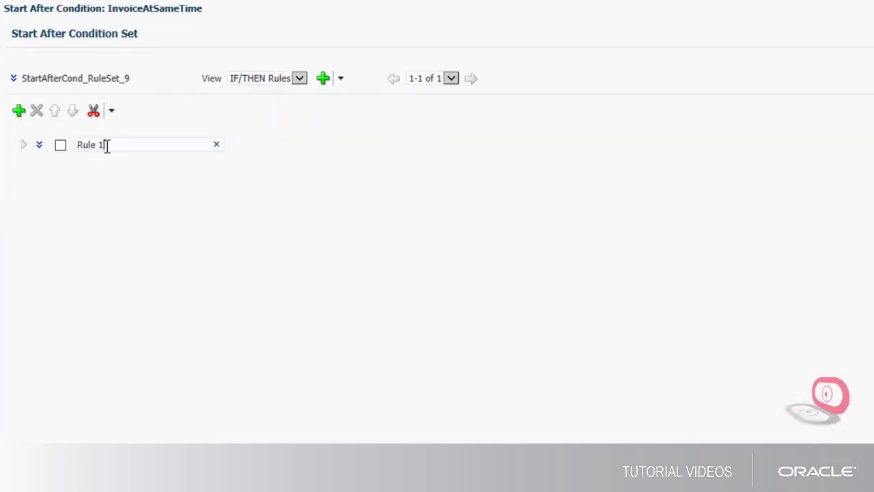
drag(92, 147, 77, 152)
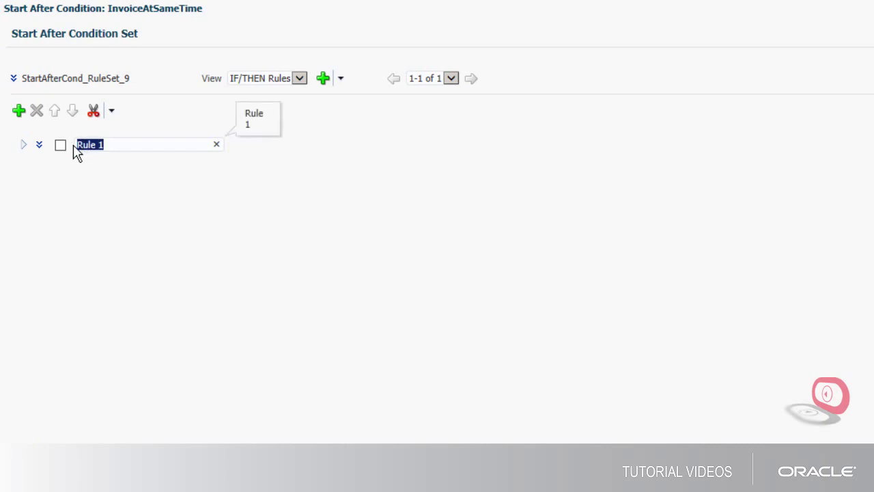
key(BackSpace)
text(Default Rule)
Step: Expand Default Rule, set its priority to Highest, and enable Advanced Mode
click(23, 144)
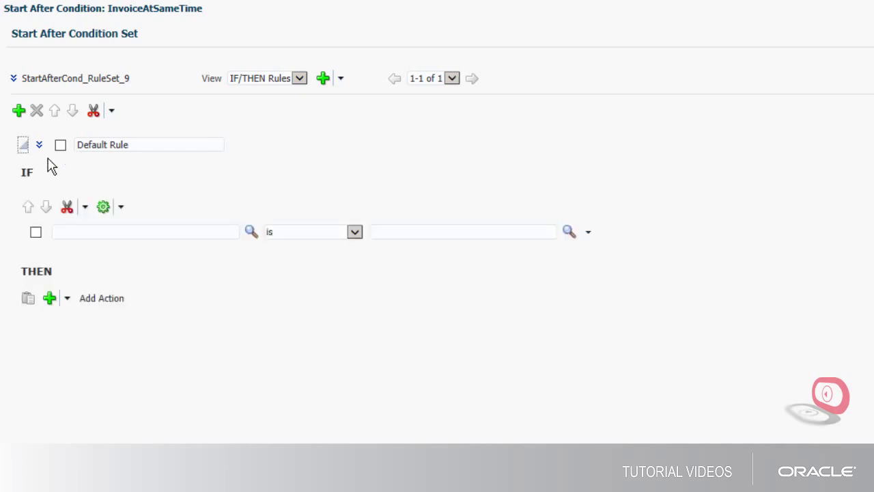
click(39, 145)
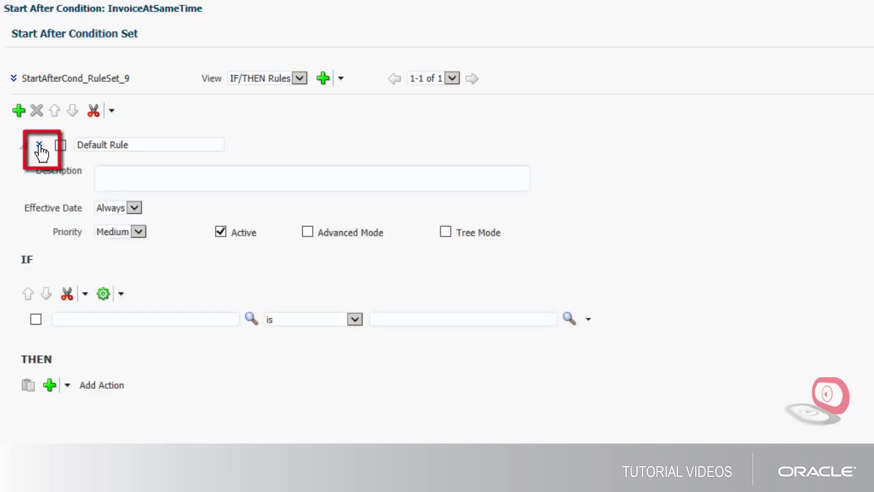
click(139, 232)
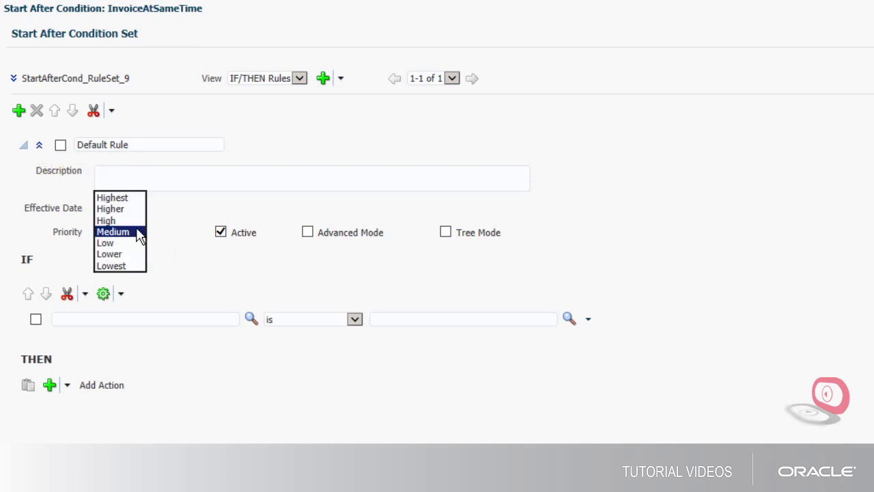
click(130, 197)
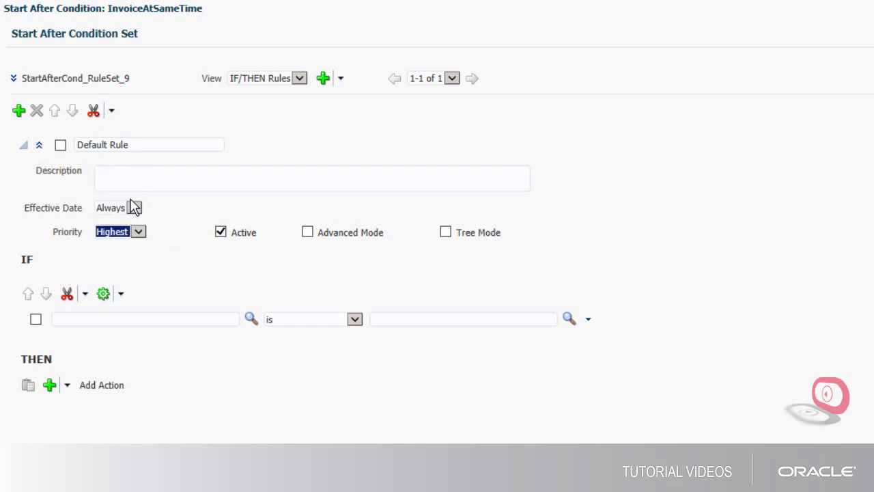
click(309, 233)
Step: Make the IF pattern Header a DOOHeader fact and delete its empty test
text(Header)
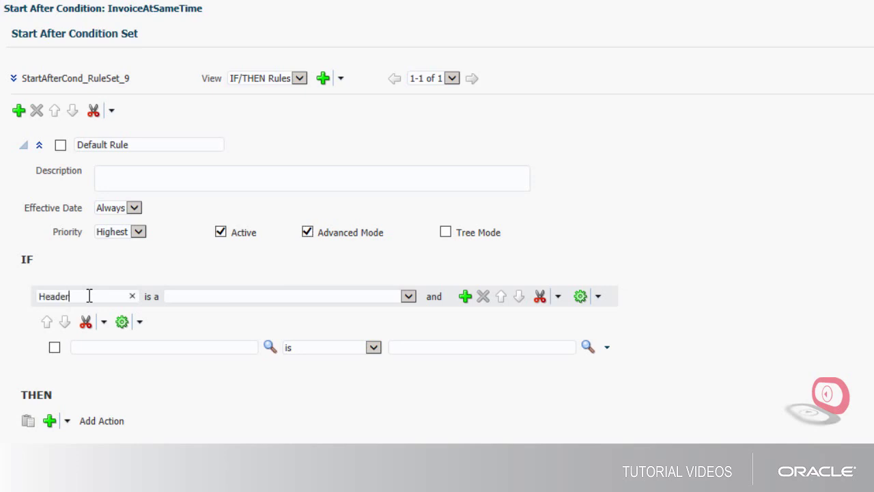
click(409, 296)
click(273, 398)
click(606, 346)
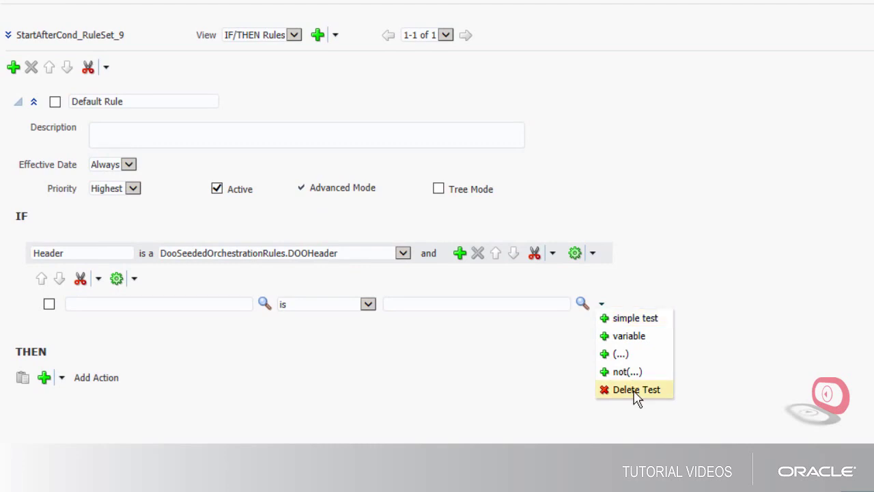
click(635, 391)
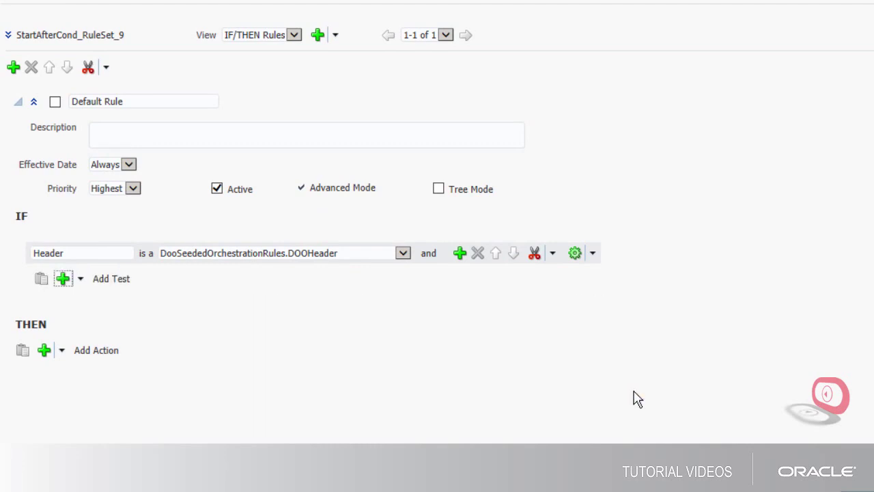
Step: Add an assign-new action creating a SacResult named SAC with value new SacResult
click(60, 352)
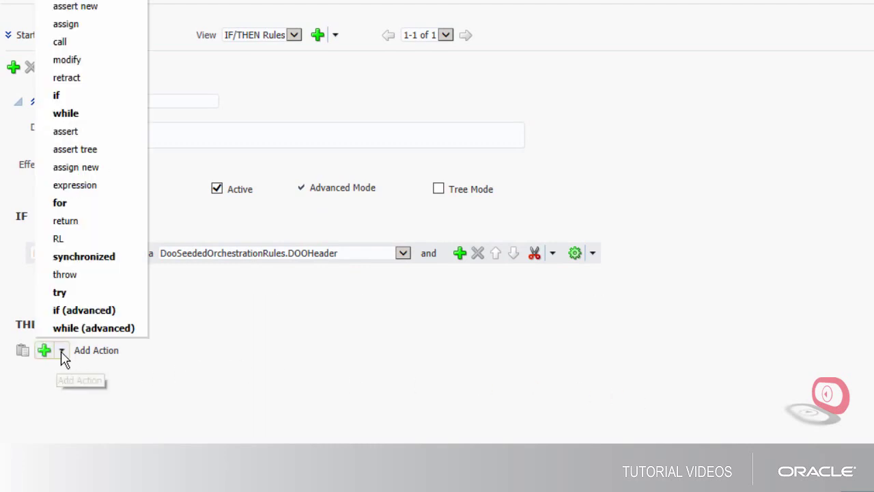
click(72, 169)
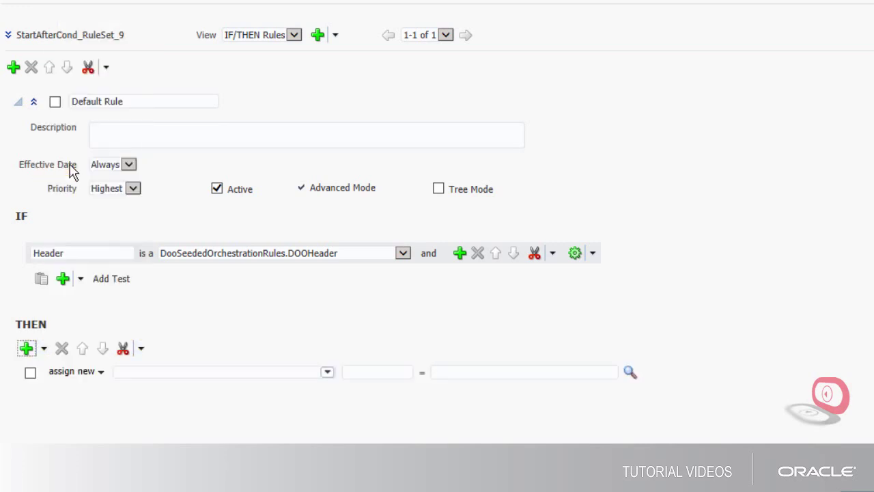
click(327, 372)
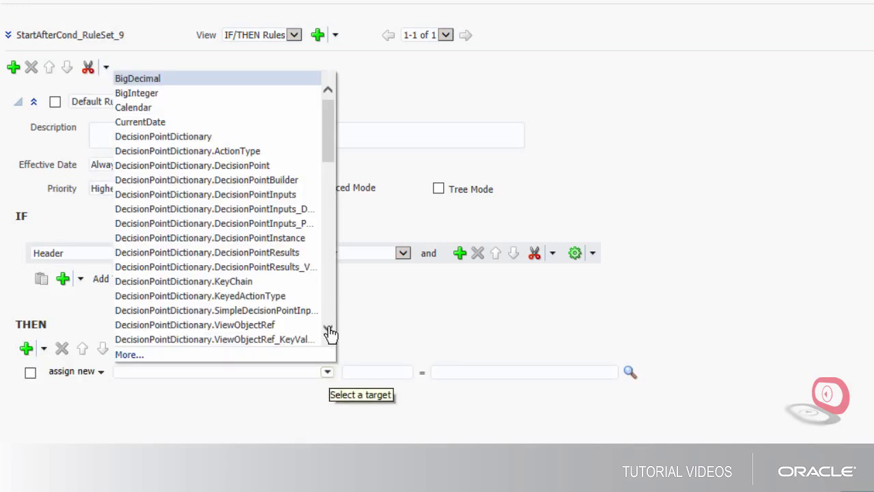
scroll(326, 324, down, 10)
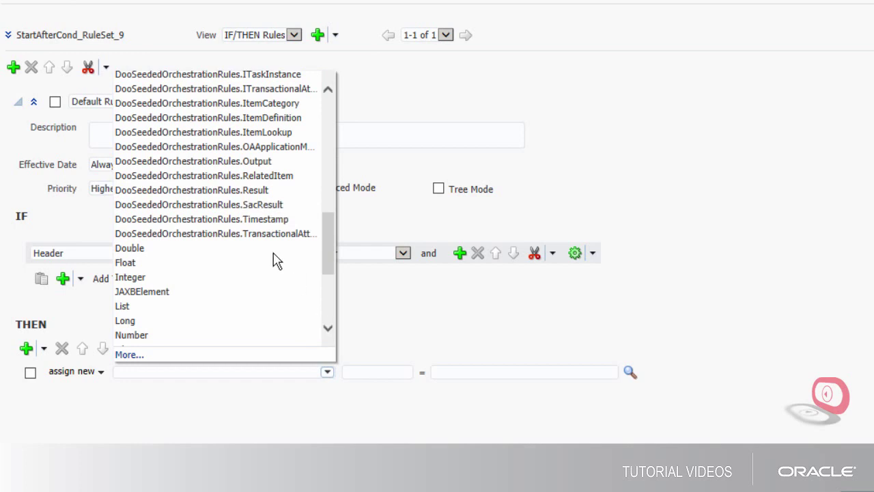
click(260, 205)
click(384, 368)
text(SA)
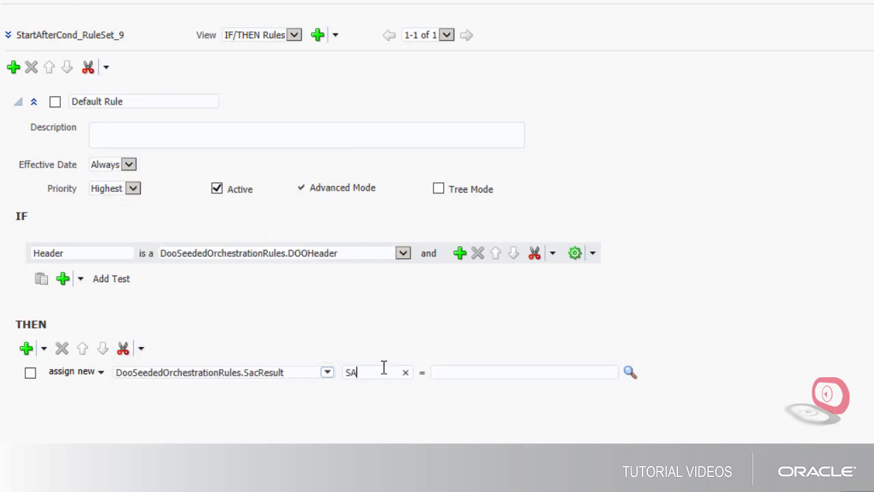
text(C)
click(628, 373)
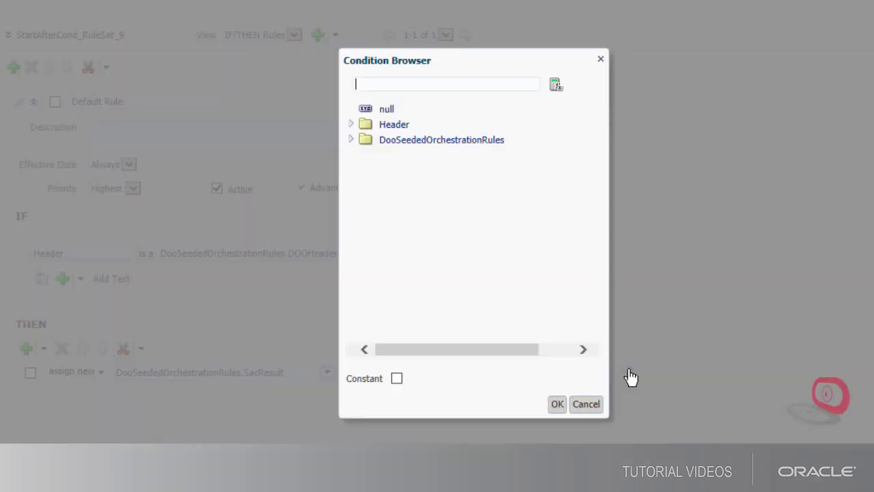
click(351, 140)
click(416, 170)
click(557, 405)
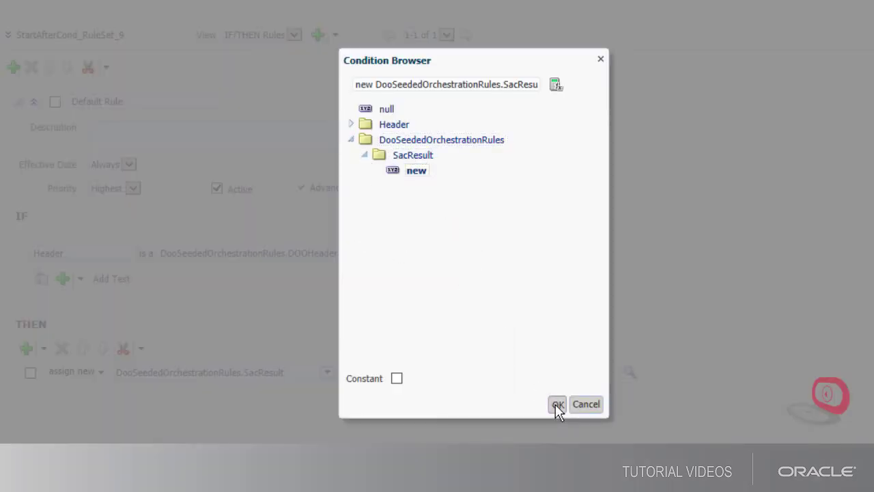
click(43, 349)
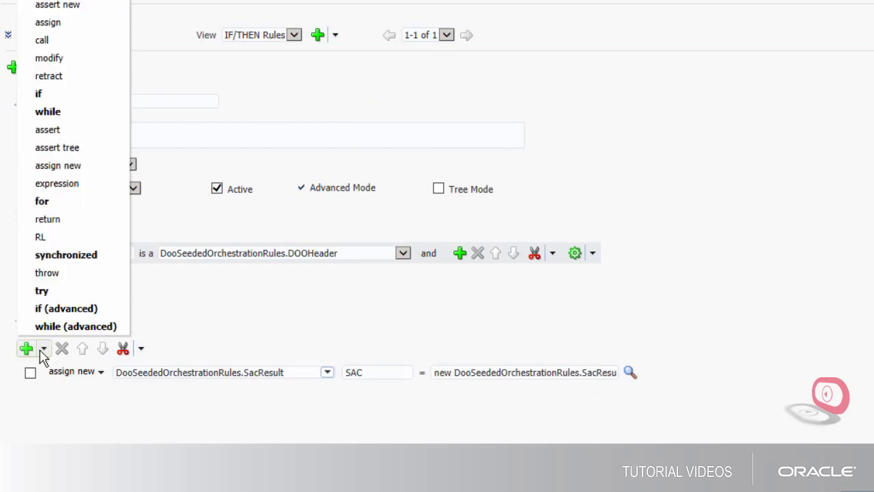
Step: Add an assign action setting Header.sacResult to SAC
click(48, 22)
click(307, 396)
scroll(205, 239, down, 10)
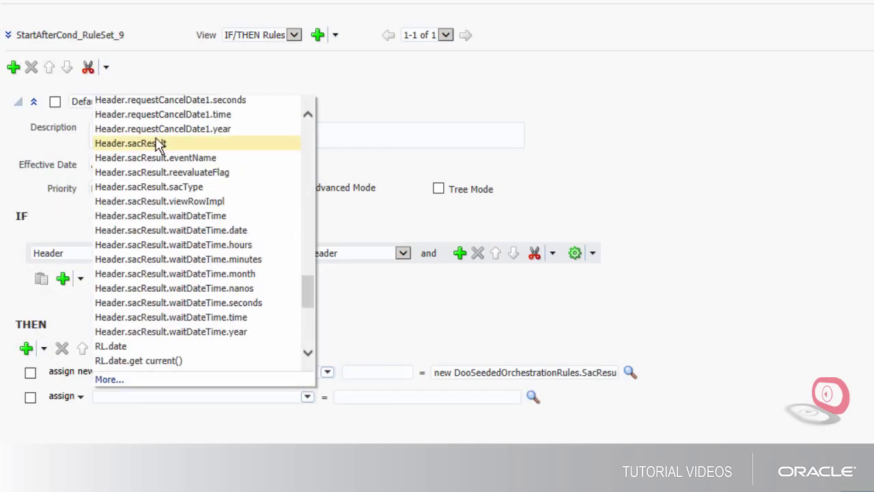
click(158, 143)
click(362, 397)
text(SAC)
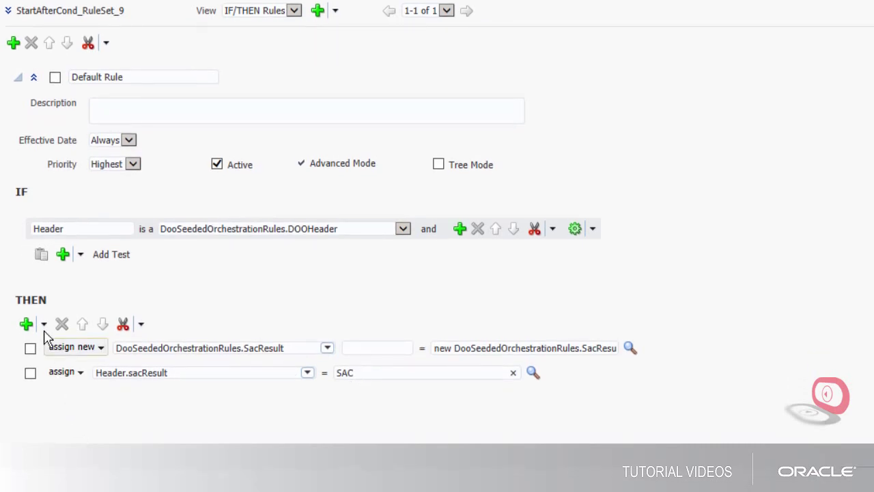
click(43, 324)
Step: Add an assign action giving Header.sacResult.sacType a SacResult type constant
click(67, 4)
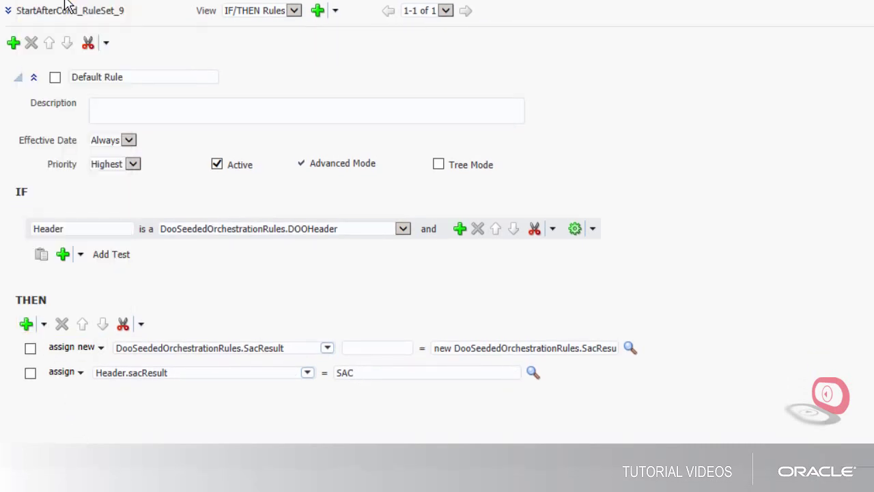
click(308, 397)
drag(307, 130, 307, 281)
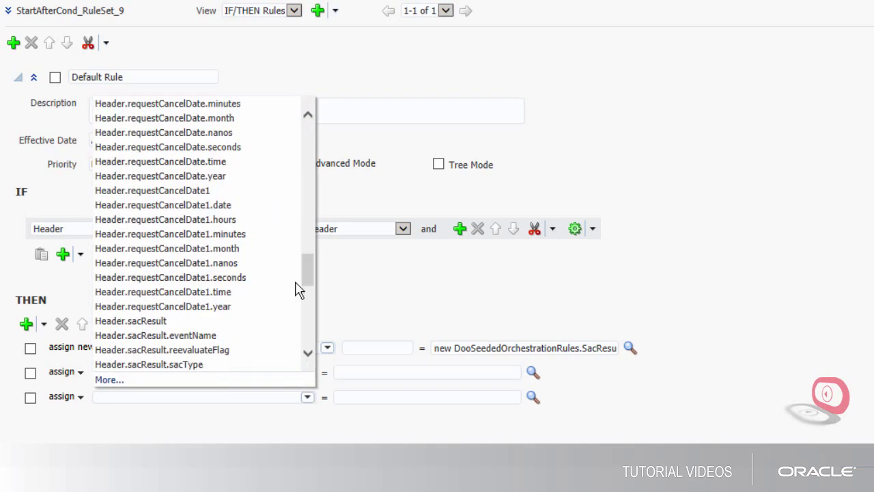
click(188, 365)
click(532, 398)
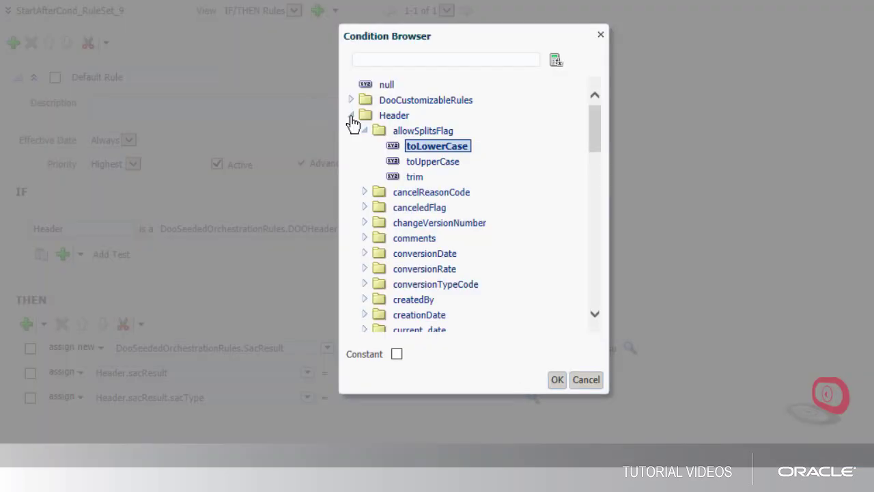
click(350, 115)
click(364, 238)
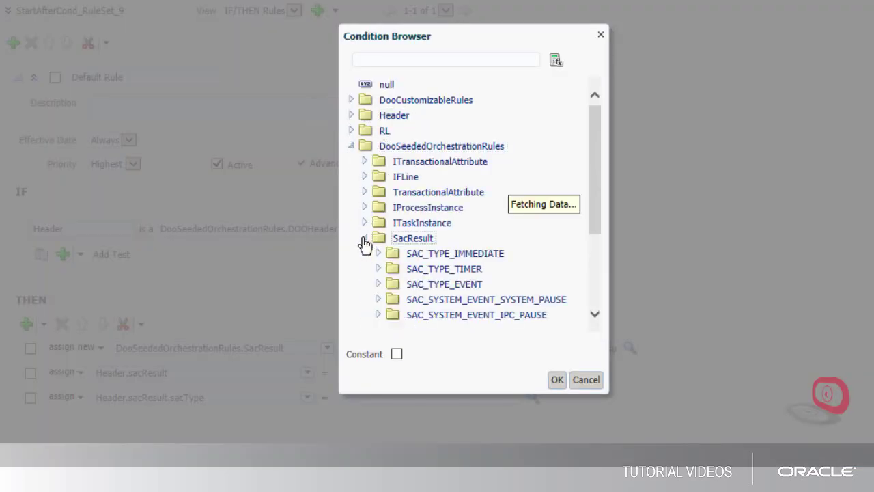
click(558, 379)
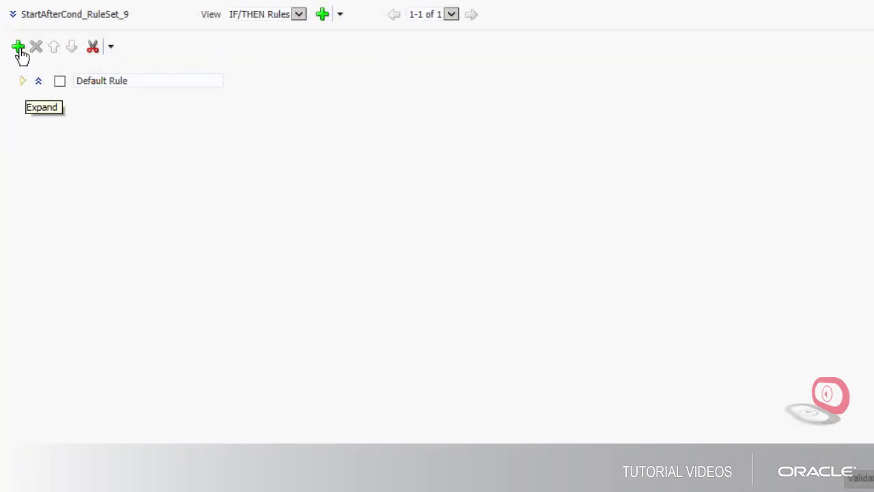
Step: Add a second rule named Pause Rule with Advanced Mode and Tree Mode on
click(18, 47)
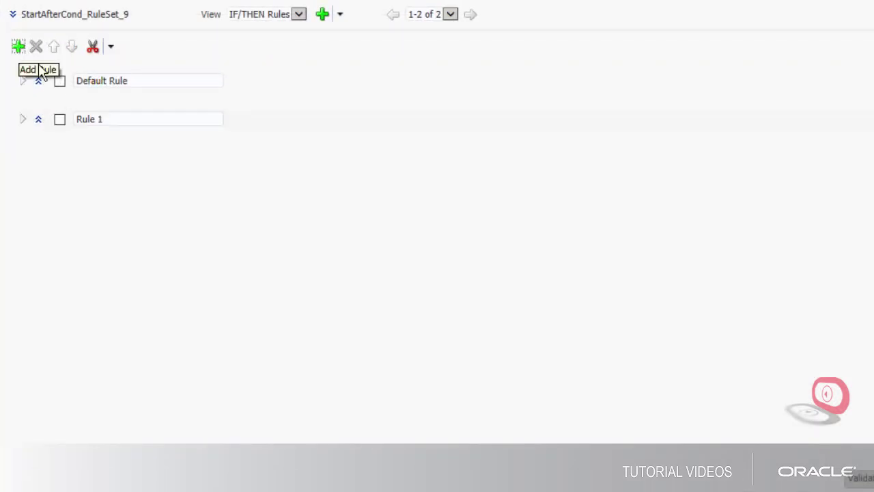
key(ctrl+a)
text(R)
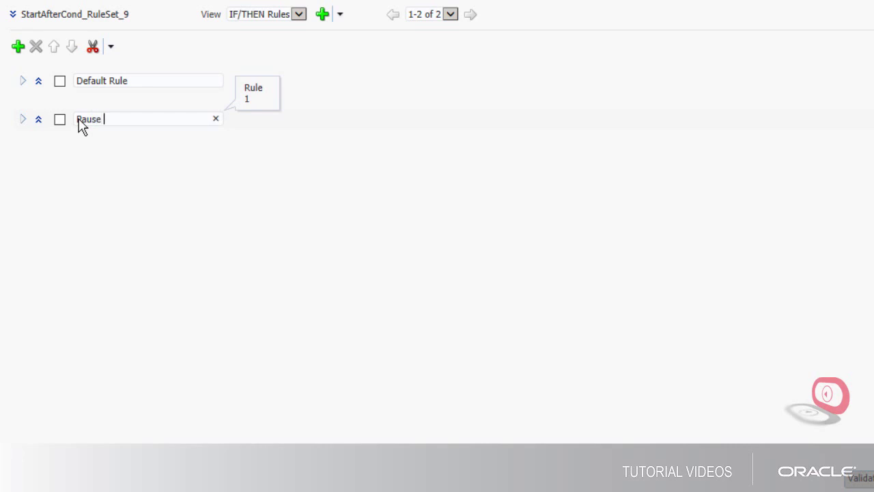
text(ause Rule)
click(22, 119)
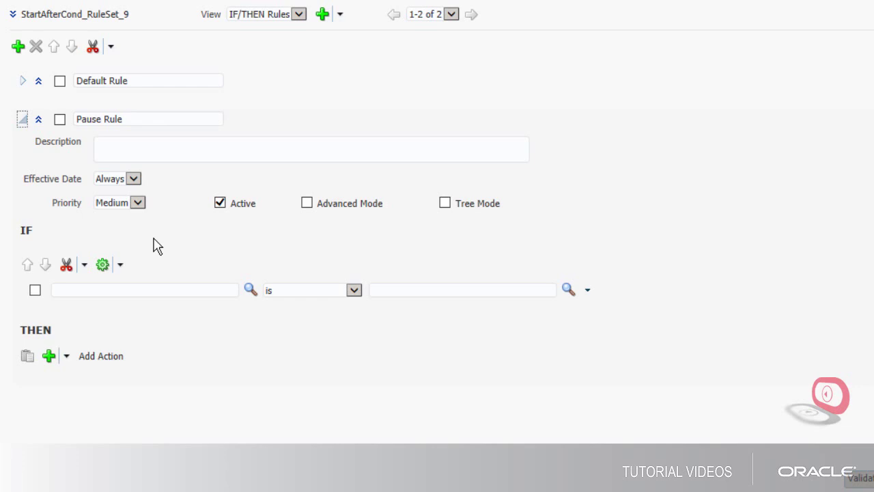
click(307, 203)
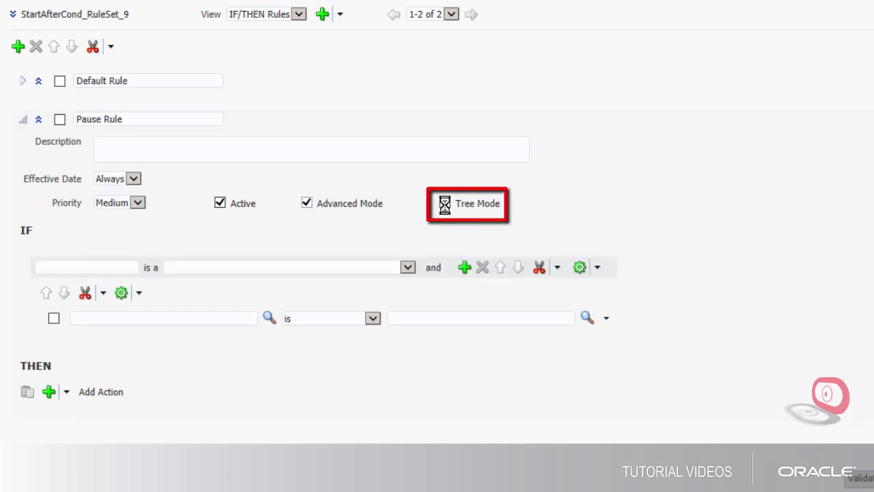
click(444, 203)
Step: Set the root to DOOHeader, alias it OrderHeader, and delete the empty test
click(302, 233)
click(157, 487)
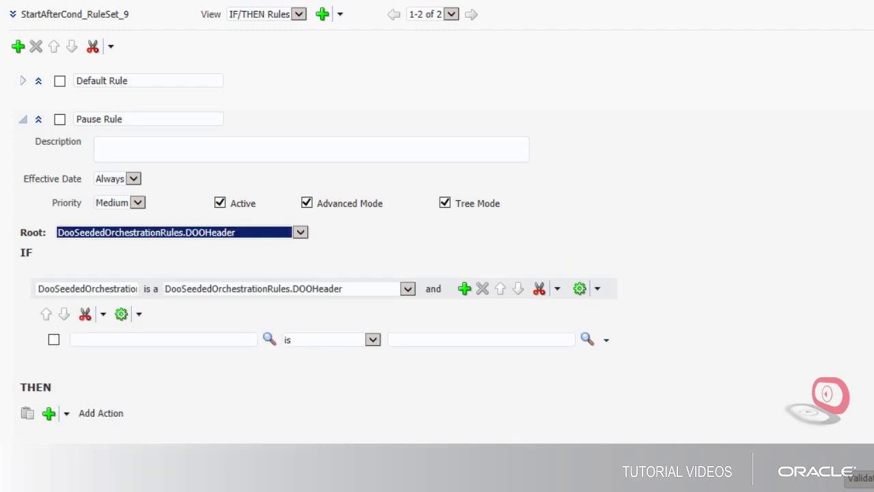
double_click(107, 289)
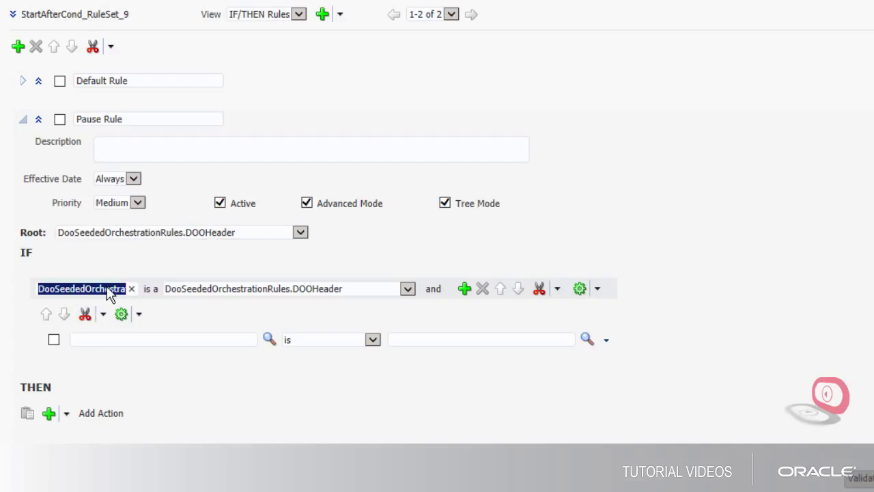
text(OrderHeader)
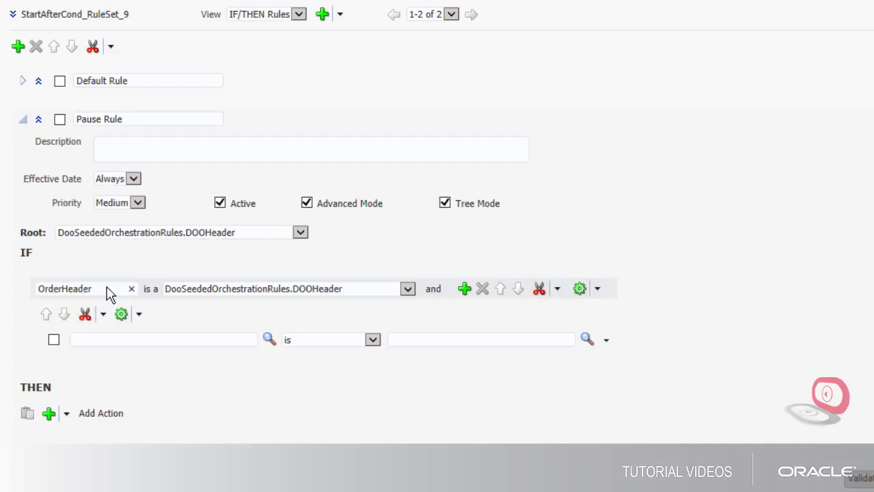
click(606, 339)
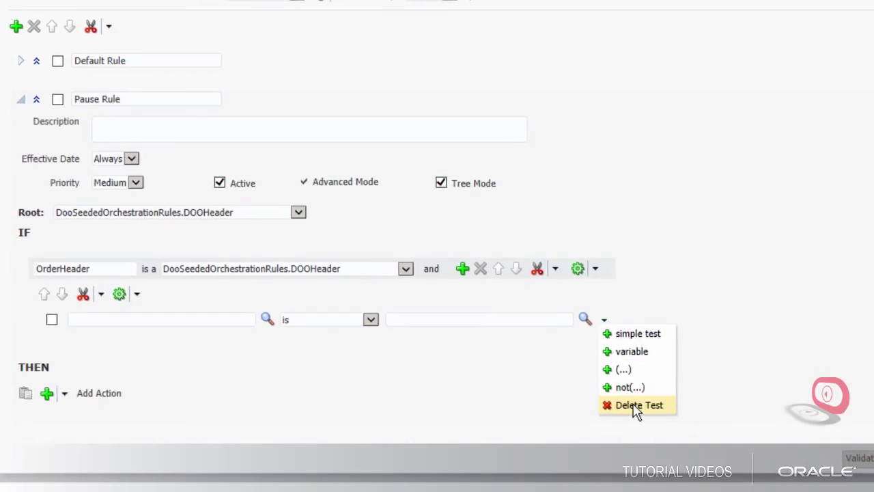
click(632, 424)
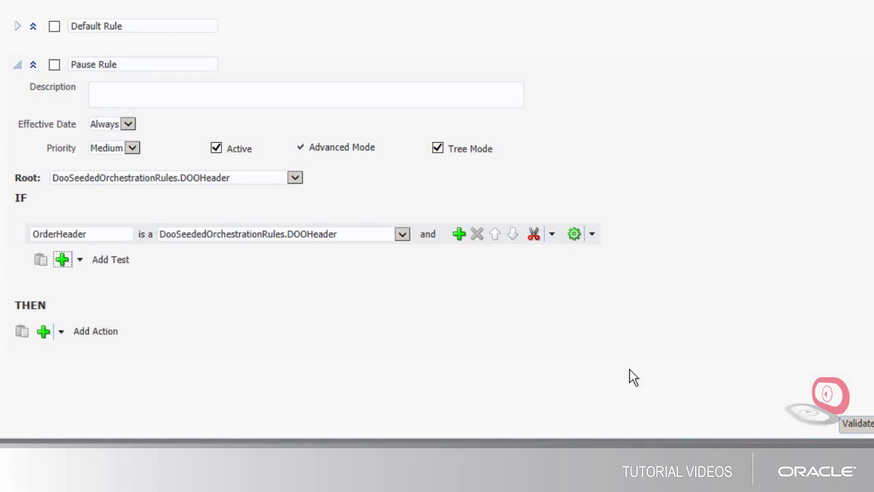
Step: Add a nested 'there is a case where' block with the line alias FLine
click(459, 234)
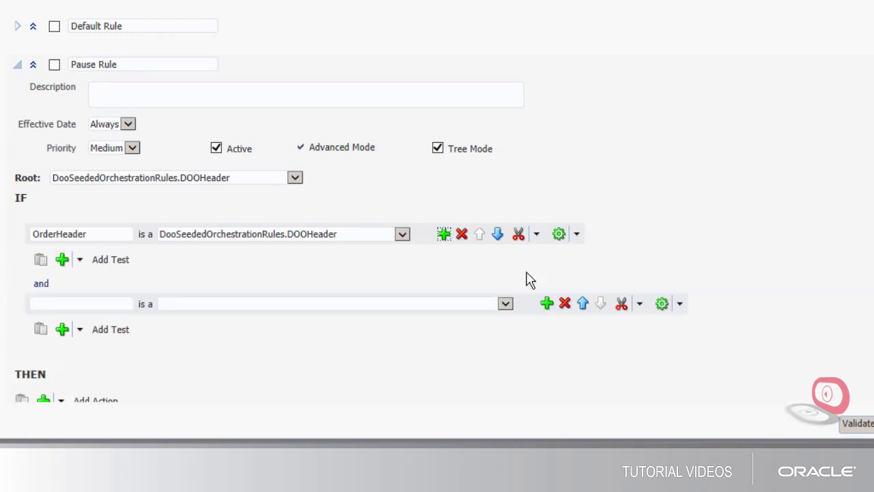
click(663, 305)
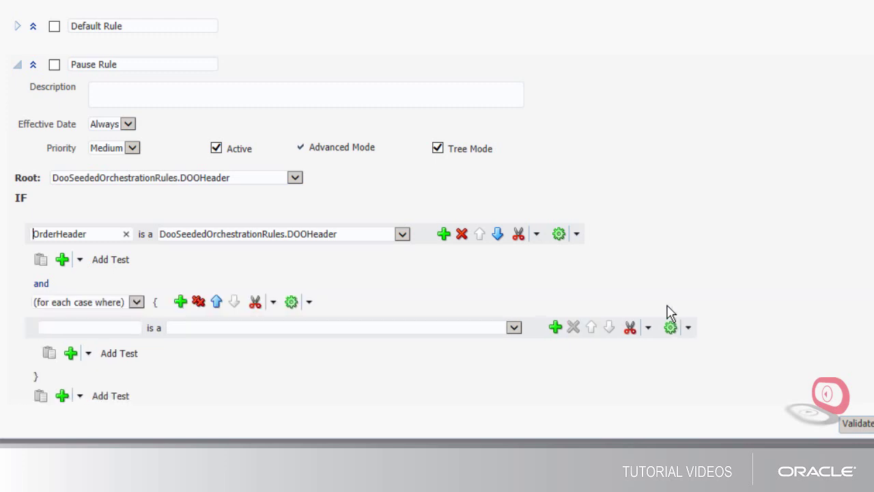
click(137, 302)
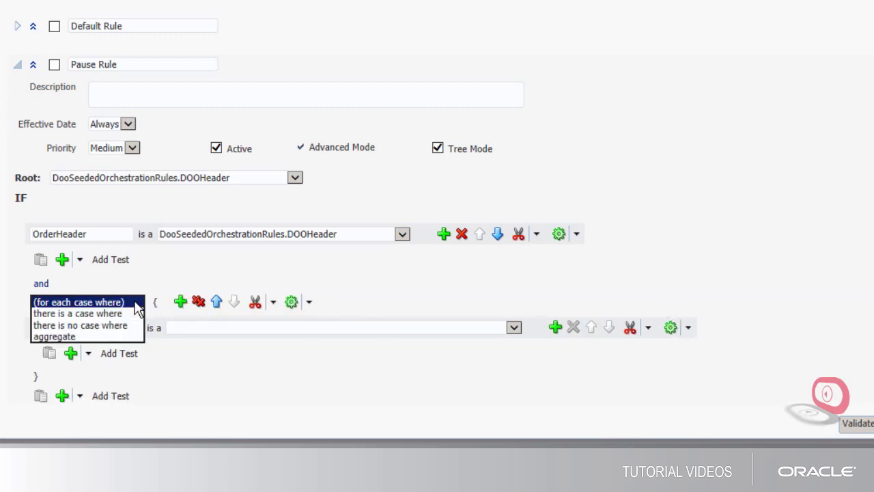
click(102, 313)
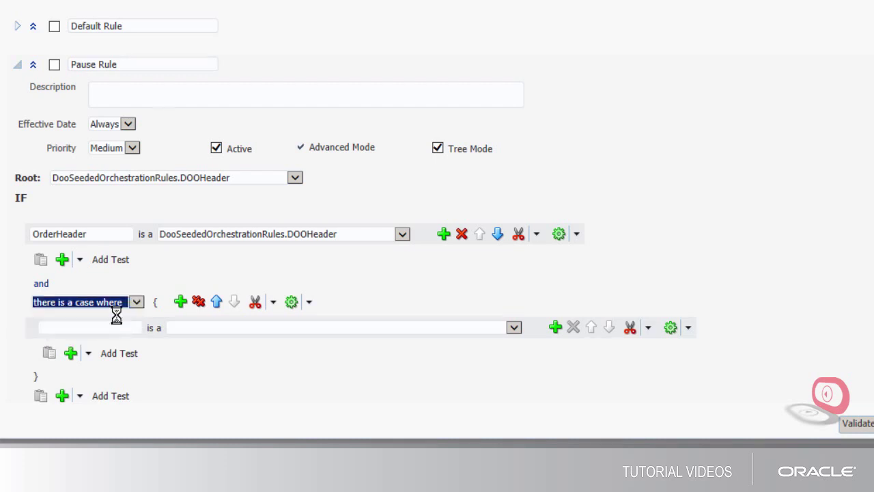
click(102, 325)
text(FLine)
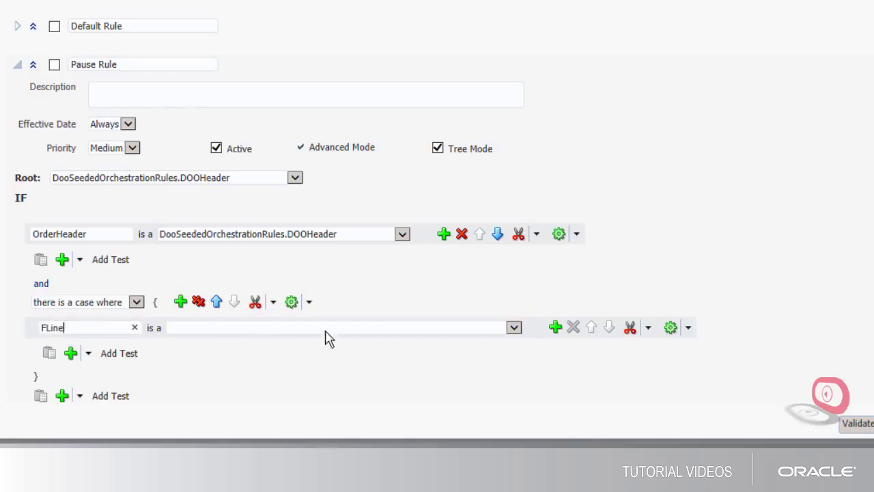
click(514, 327)
Step: Range FLine over OrderHeader/allFLinesInTheOrder and test FLine.actualShipDate is null
click(304, 284)
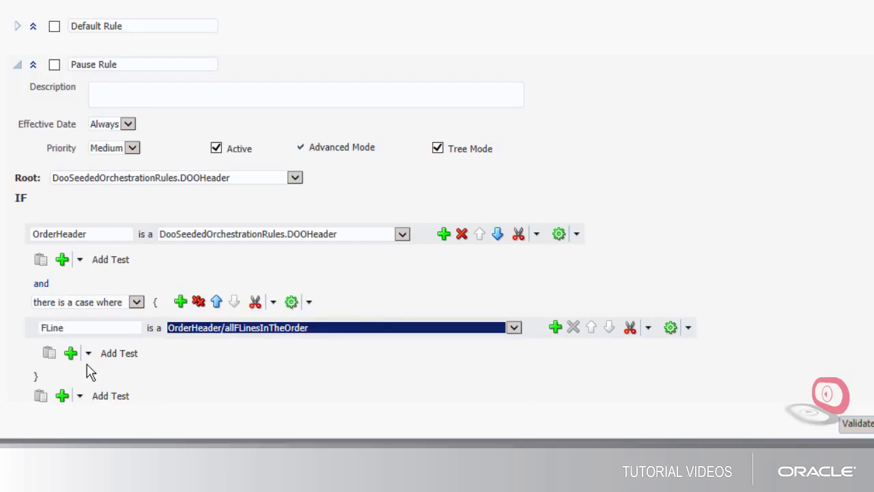
click(87, 354)
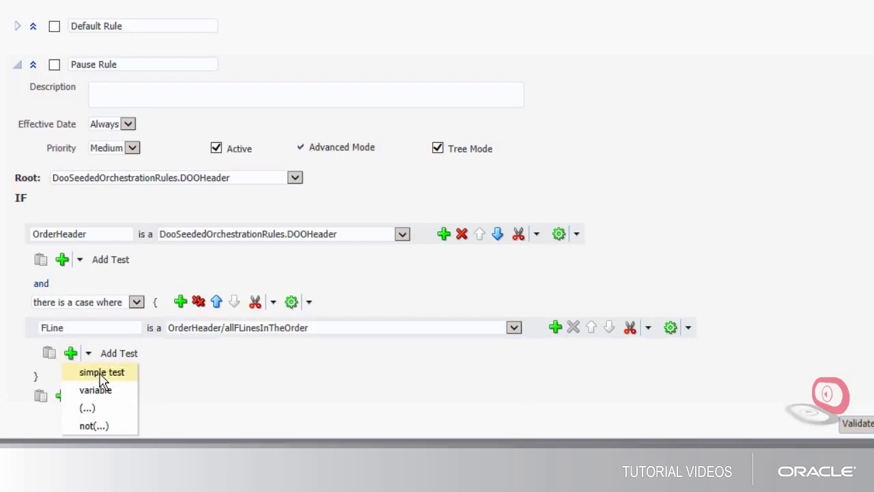
click(101, 380)
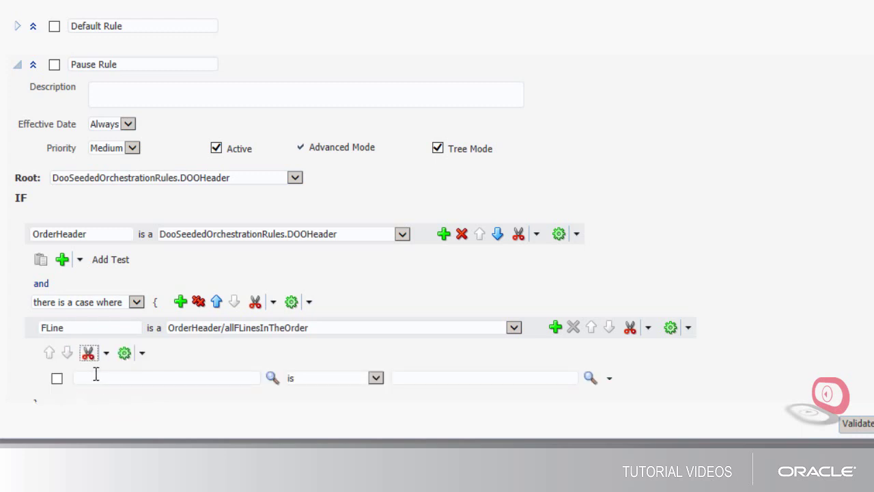
click(273, 377)
click(353, 72)
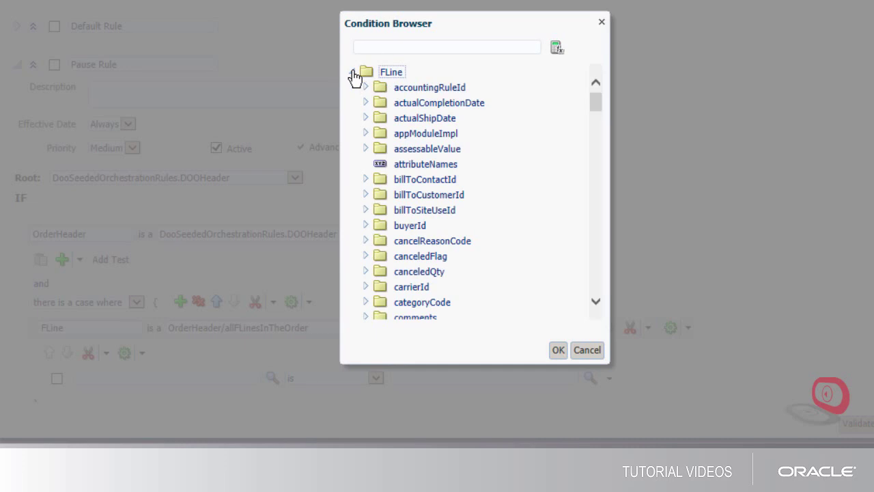
click(413, 118)
click(558, 351)
click(588, 379)
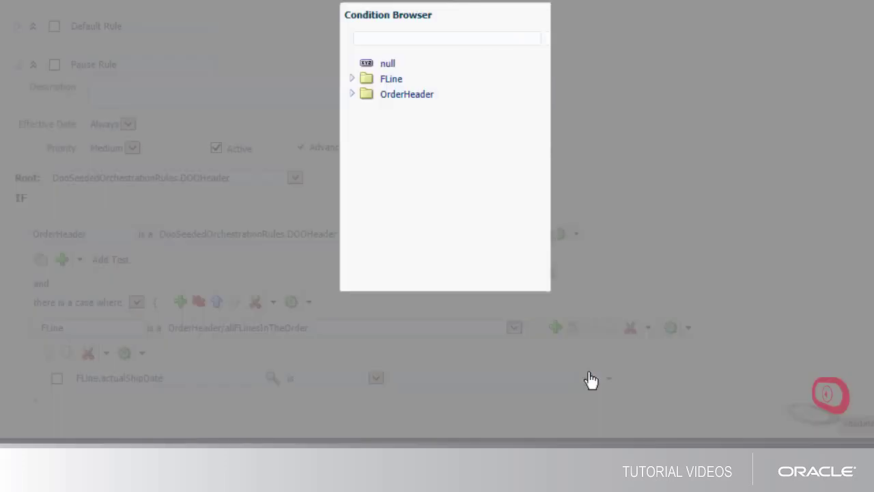
click(368, 66)
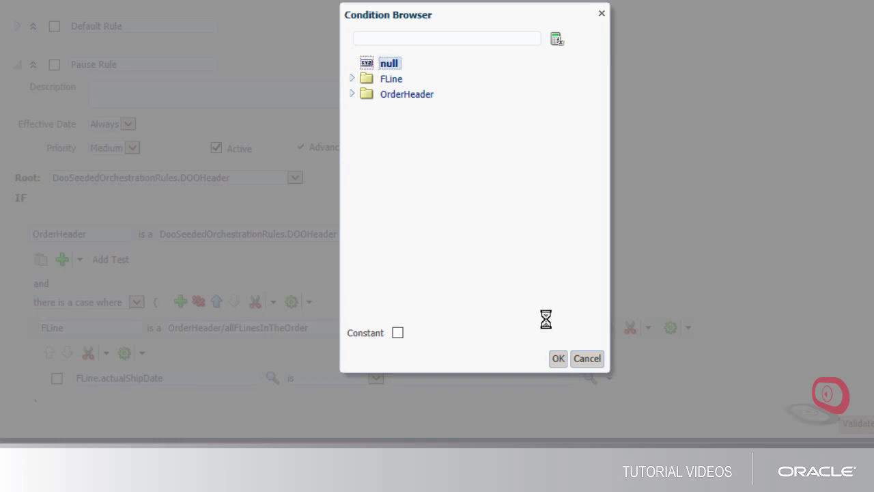
click(558, 360)
scroll(30, 372, down, 3)
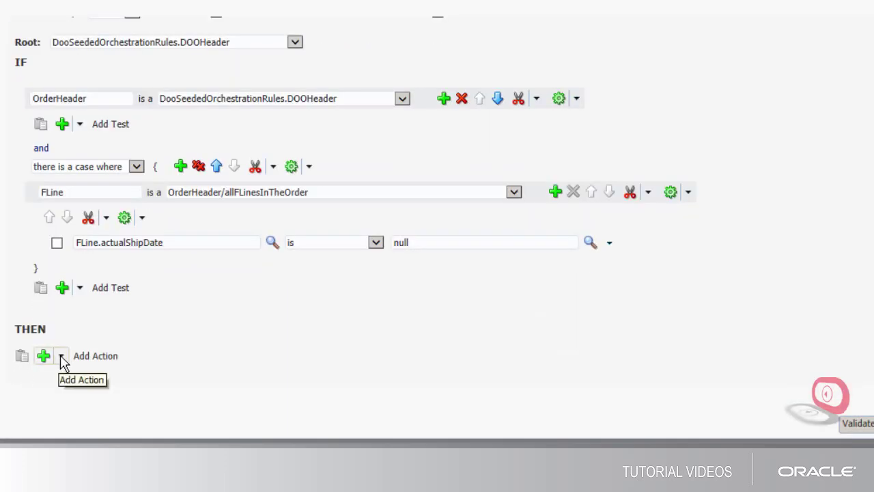
click(60, 358)
Step: Assign OrderHeader.sacResult.eventName the SacResult constant SAC_SYSTEM_EVENT_IPC_PAUSE
click(77, 30)
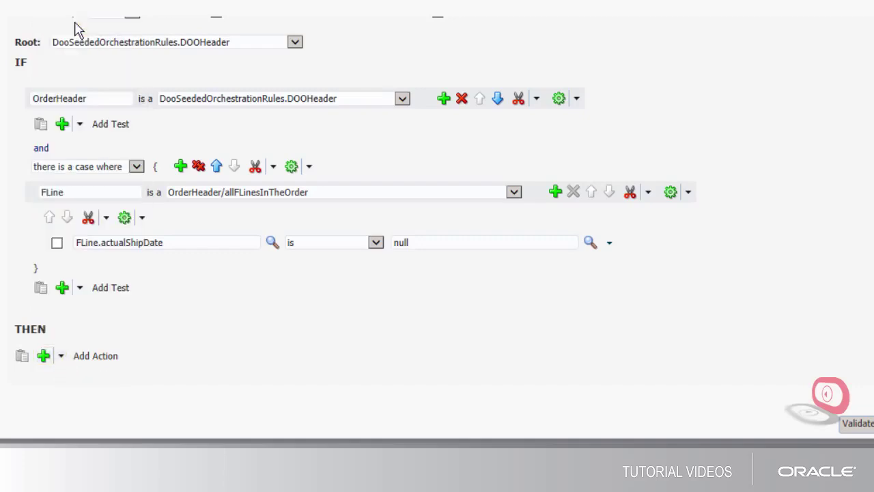
click(305, 378)
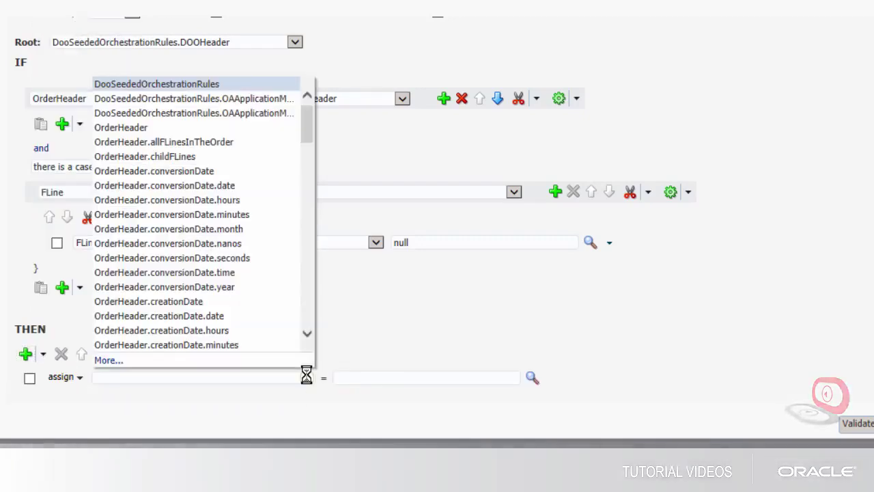
drag(306, 130, 307, 246)
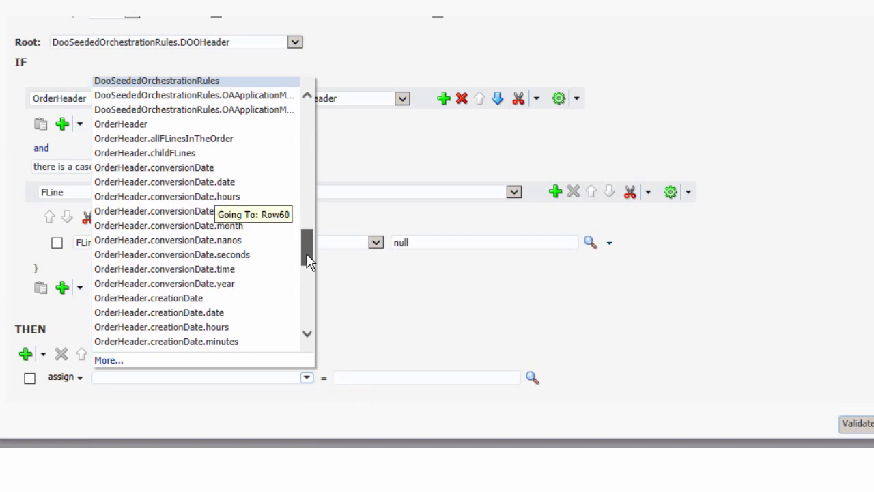
click(214, 274)
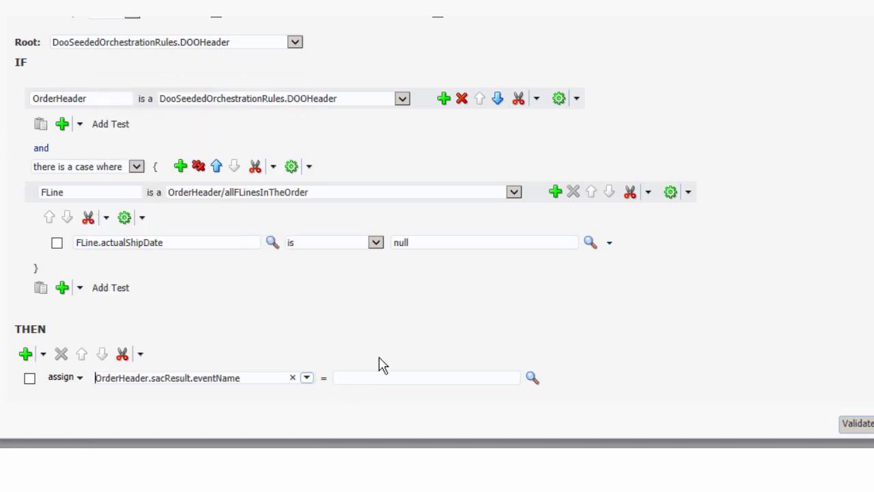
click(531, 381)
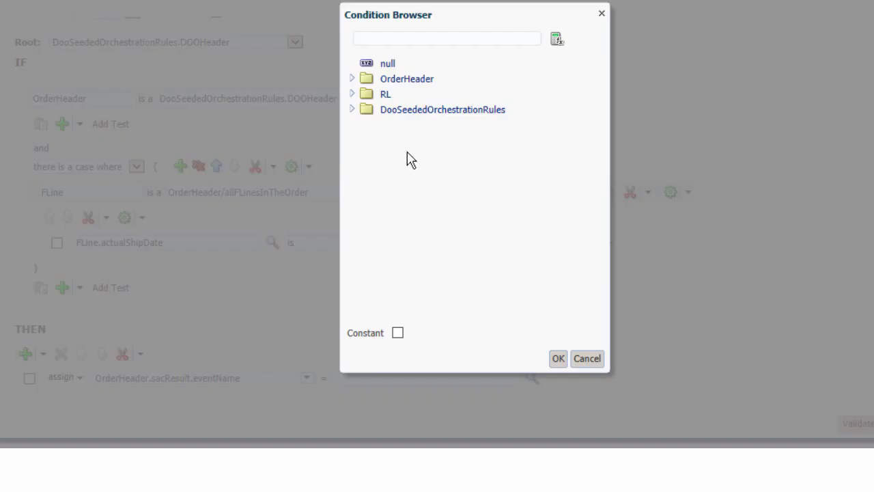
click(352, 110)
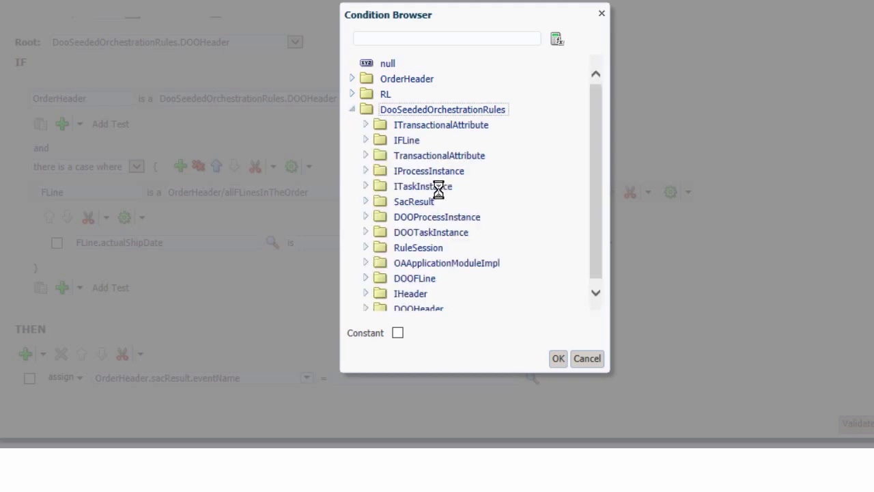
click(365, 202)
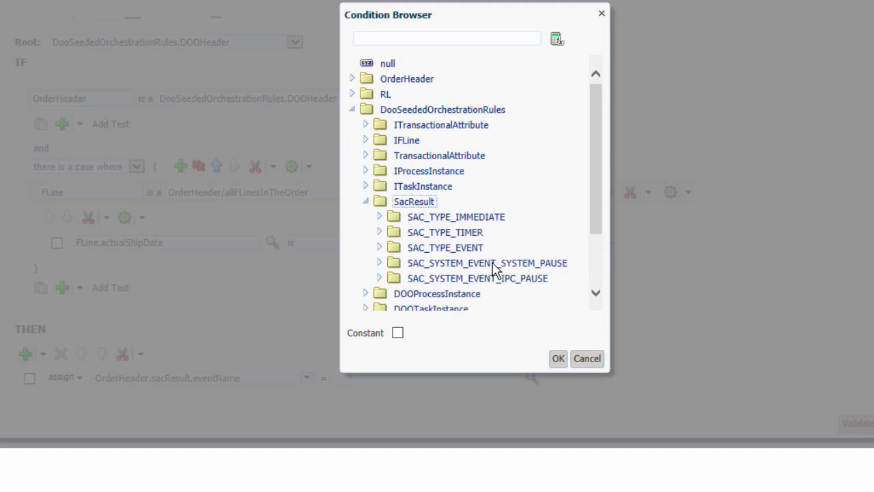
click(508, 280)
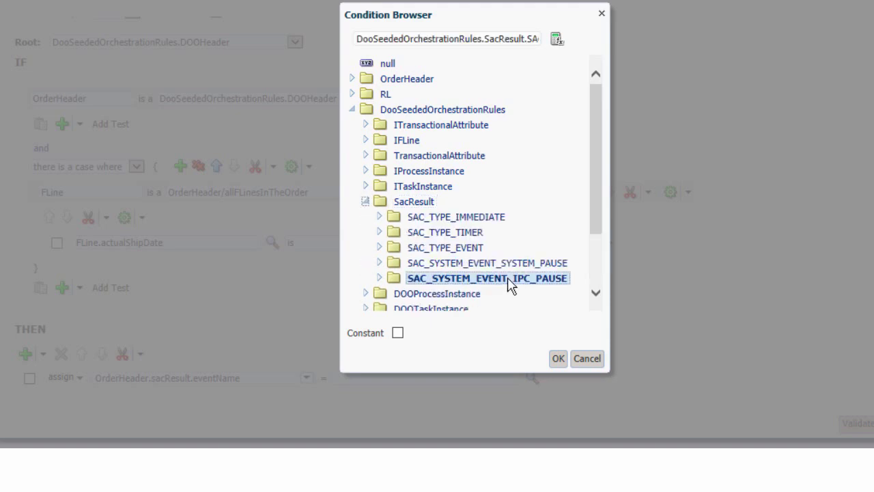
click(557, 360)
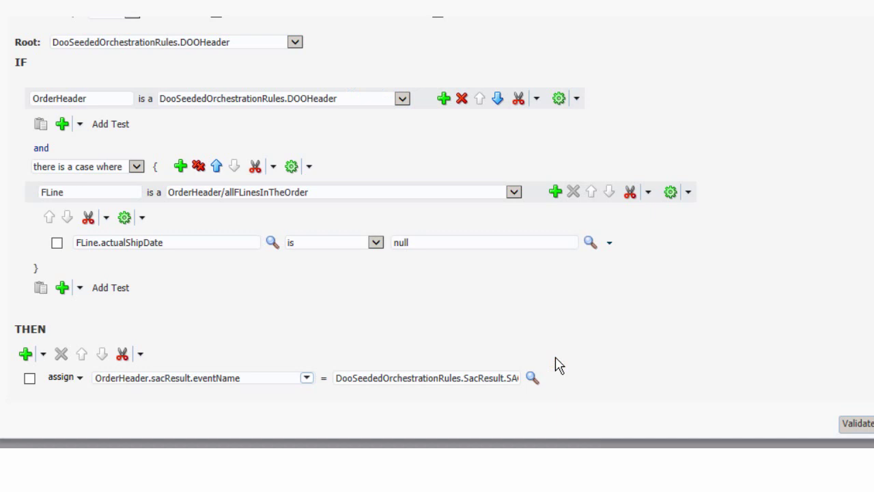
Step: Add an assign action targeting OrderHeader.sacResult.reevaluateFlag
click(42, 354)
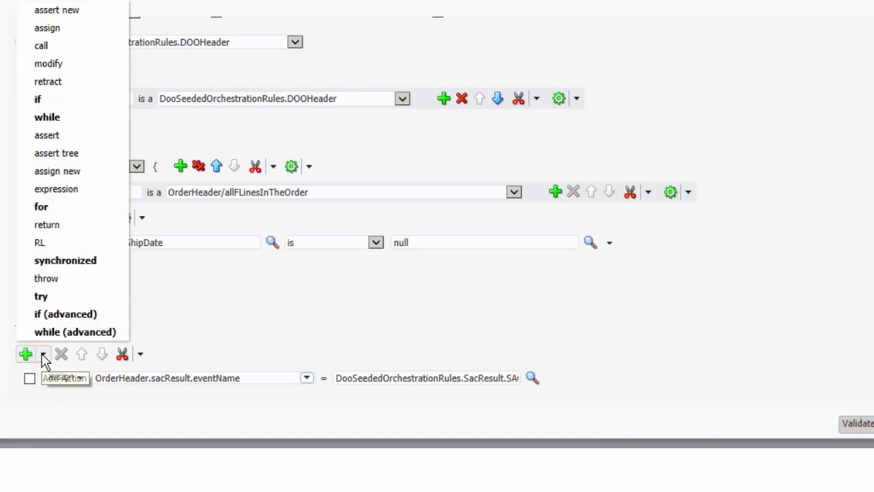
key(Escape)
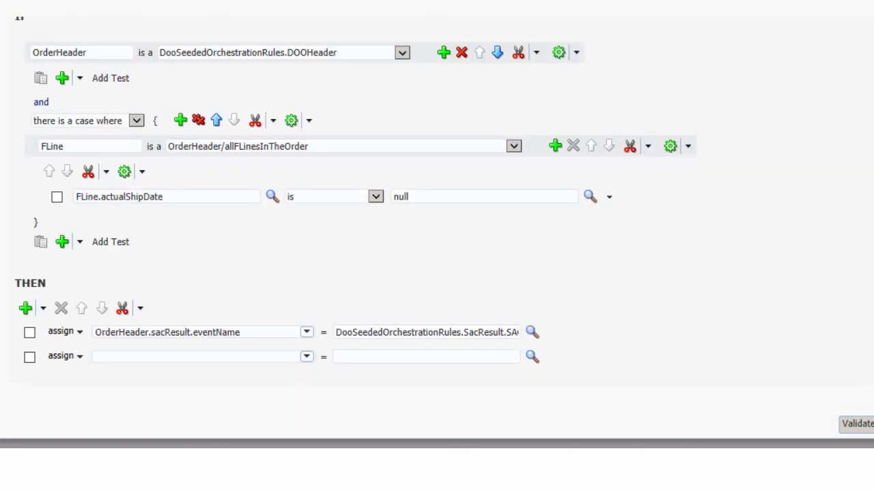
click(307, 356)
drag(309, 117, 303, 263)
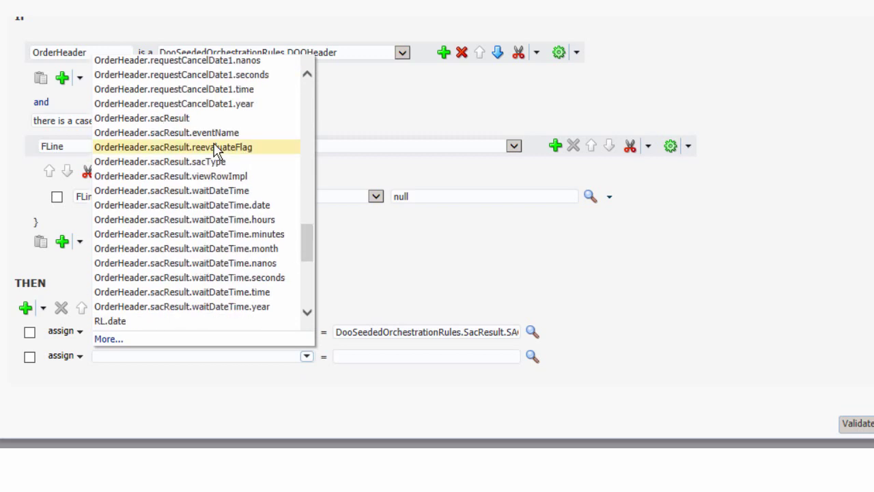
click(215, 148)
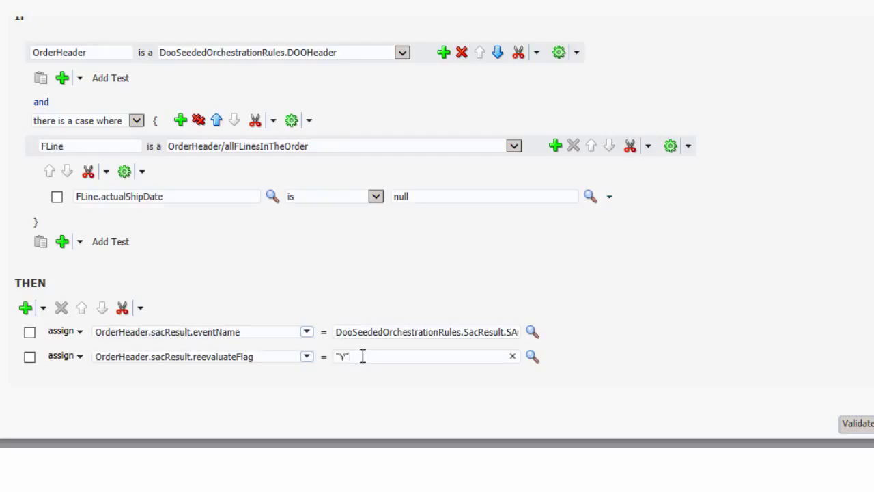
Step: Assign OrderHeader.sacResult.sacType the constant SacResult.SAC_TYPE_EVENT and save the rule
click(43, 308)
click(41, 1)
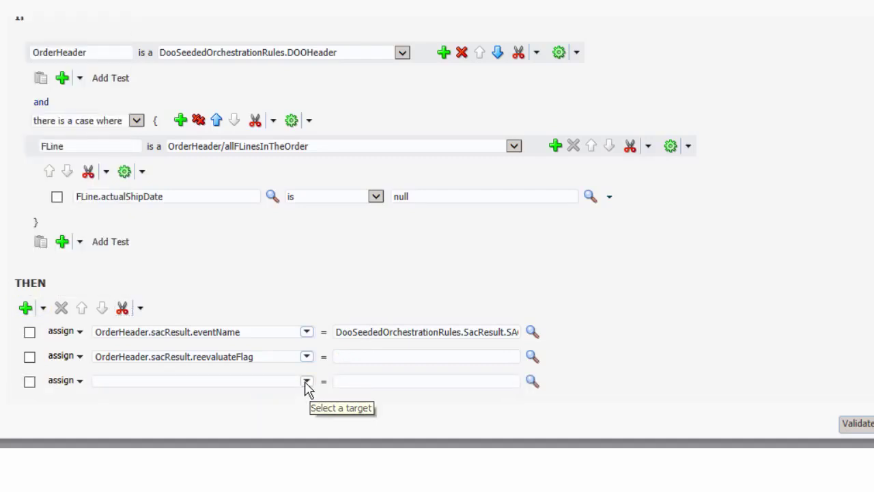
click(306, 382)
drag(305, 134, 306, 264)
click(234, 247)
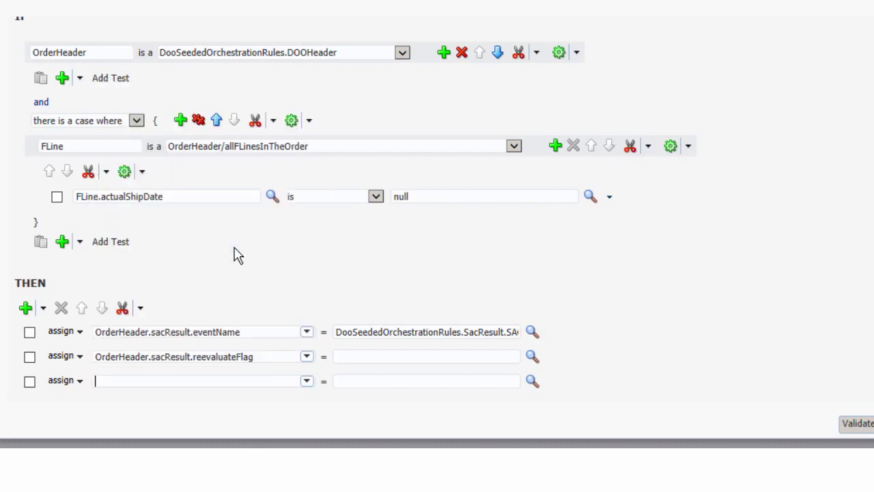
click(531, 382)
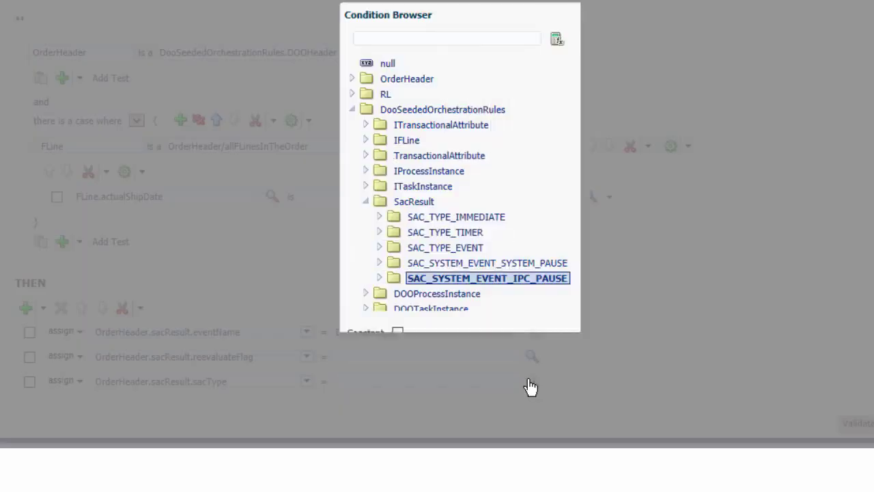
click(469, 248)
click(558, 359)
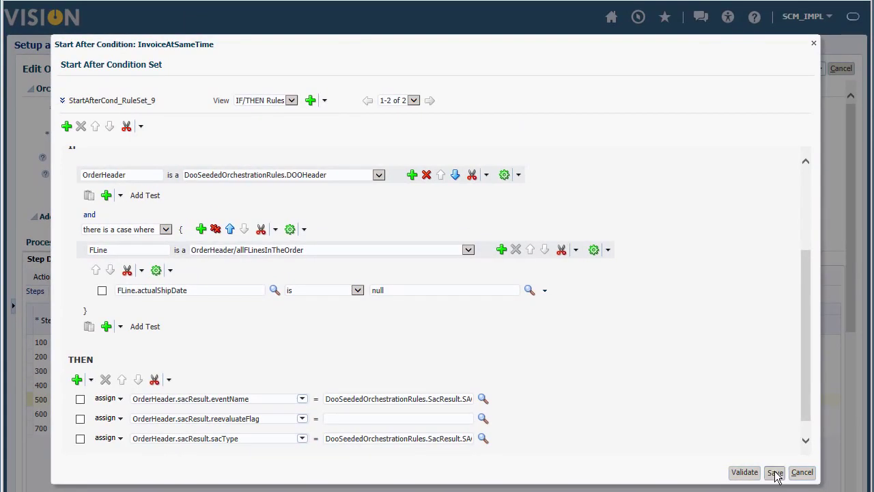
click(775, 474)
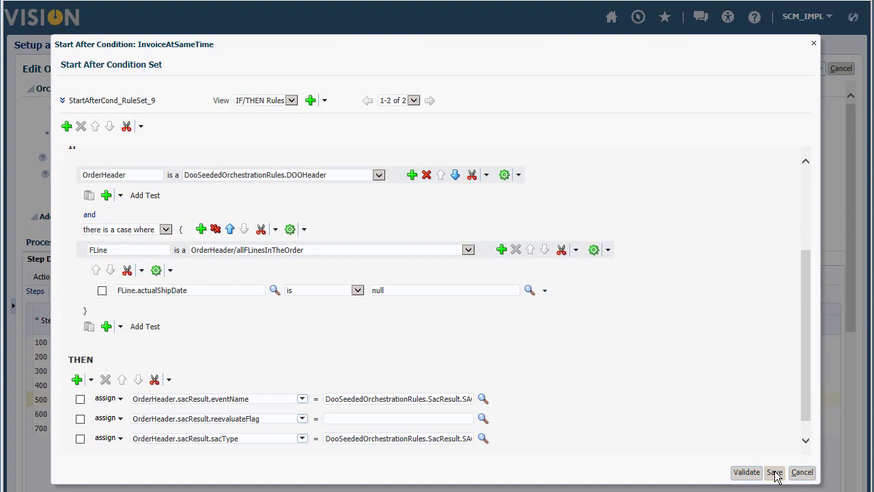